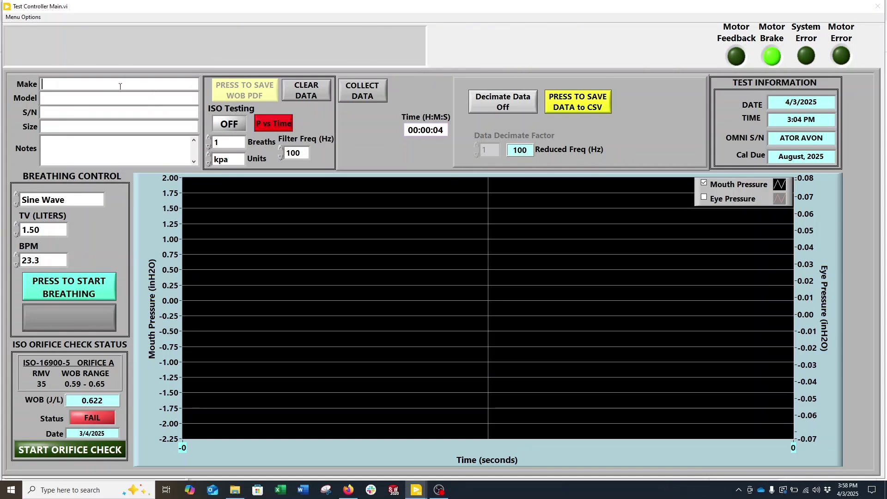
# - Fill in the test item's make as ISO, model as Orifice, S/N as ISO-A and size as Small
pyautogui.write('ISO')
pyautogui.click(115, 97)
pyautogui.write('Orifice A')
pyautogui.press('BackSpace')
pyautogui.click(121, 111)
pyautogui.write('ISO-A')
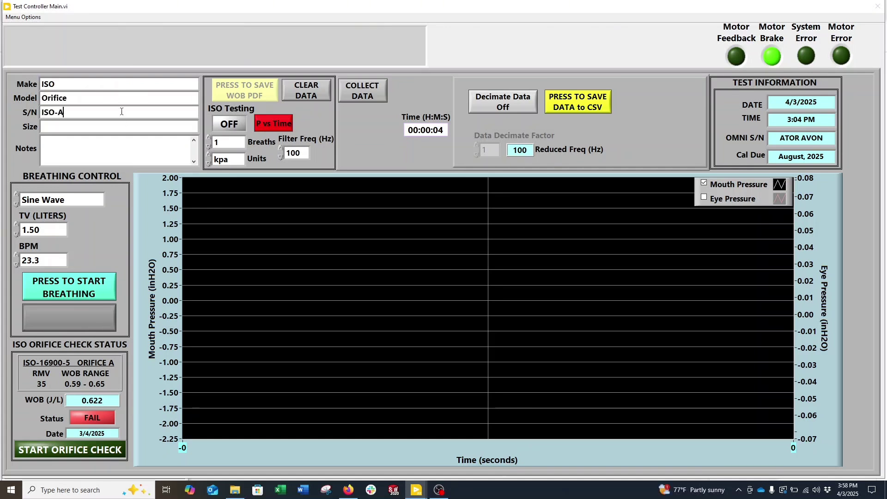
pyautogui.click(119, 129)
pyautogui.write('Small')
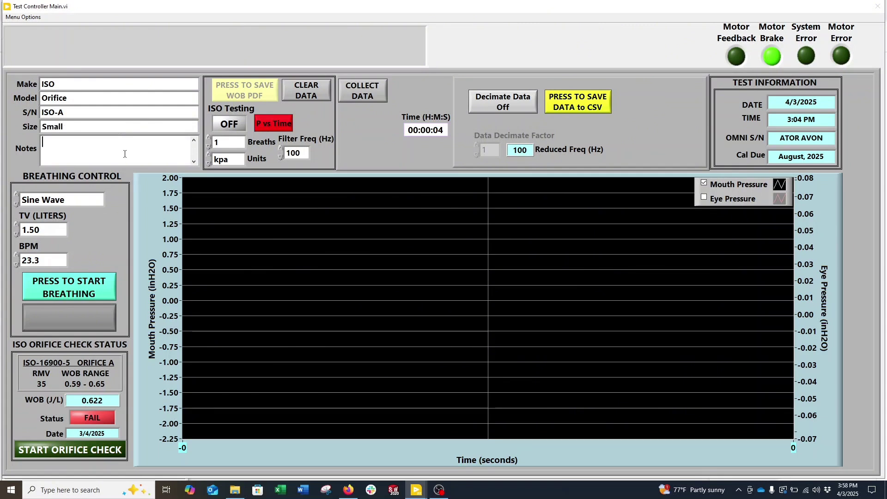
# - Enter the note "35 RMV Orifice Check Test" and start the sine wave breathing
pyautogui.press('BackSpace')
pyautogui.press('BackSpace')
pyautogui.press('BackSpace')
pyautogui.write('35 RMV Orifice Check ')
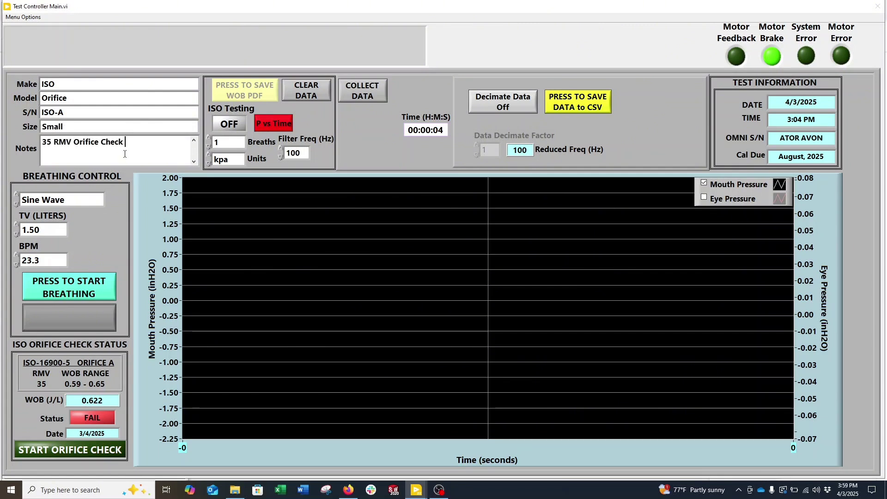
pyautogui.write('Test')
pyautogui.click(76, 294)
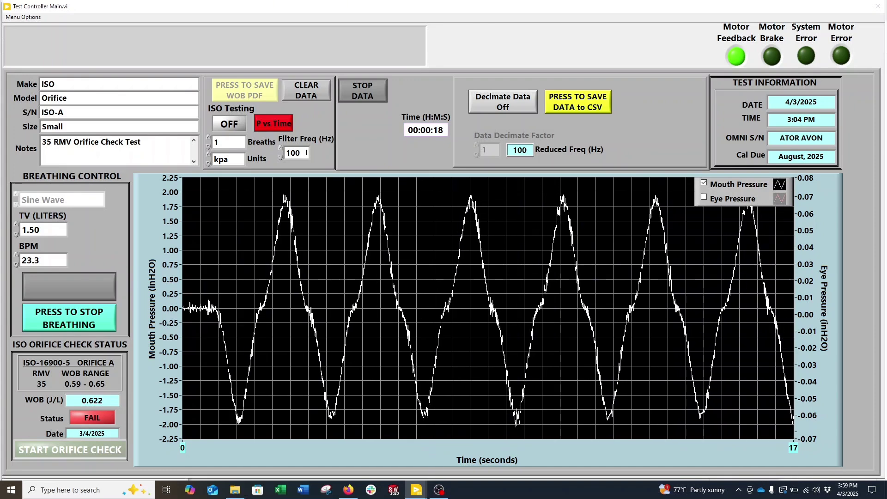
# - Raise the filter frequency to 250 Hz while breathing runs, and also try 500 Hz
pyautogui.doubleClick(304, 155)
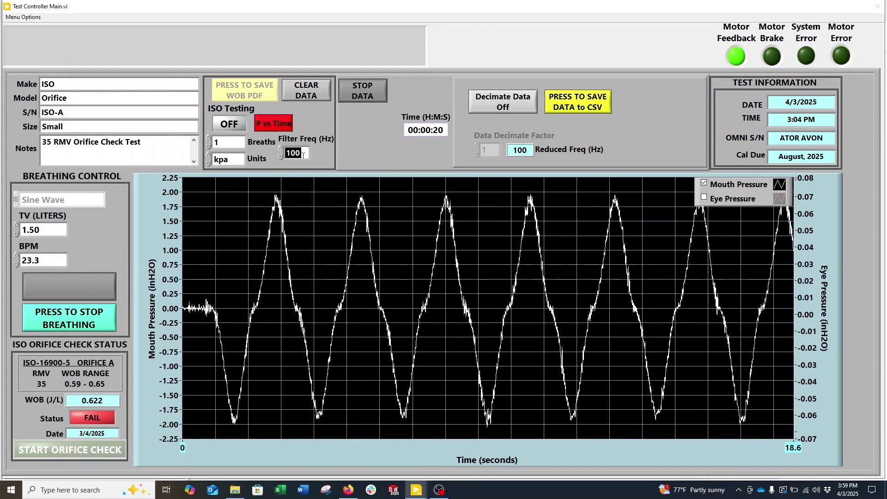
pyautogui.write('250')
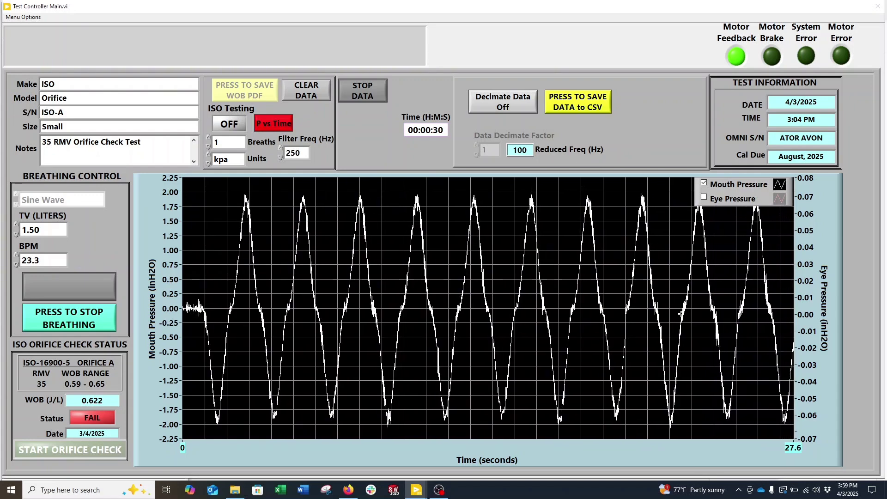
pyautogui.doubleClick(298, 153)
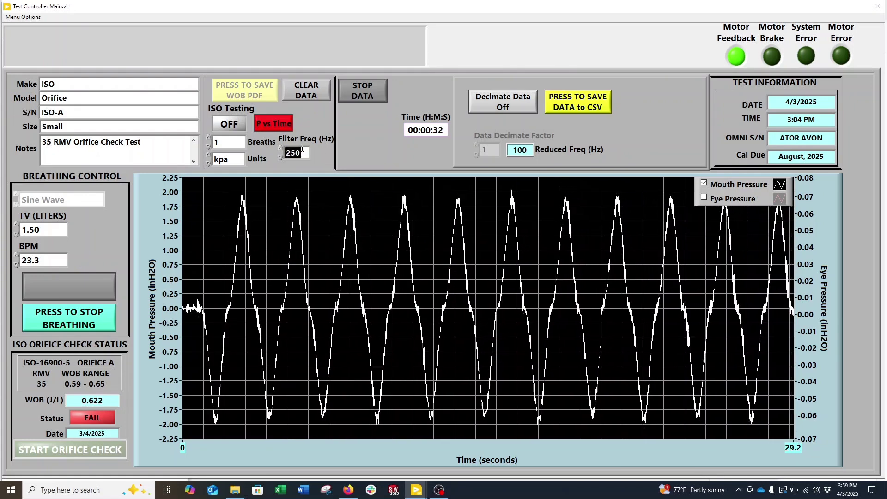
pyautogui.write('500')
pyautogui.press('Return')
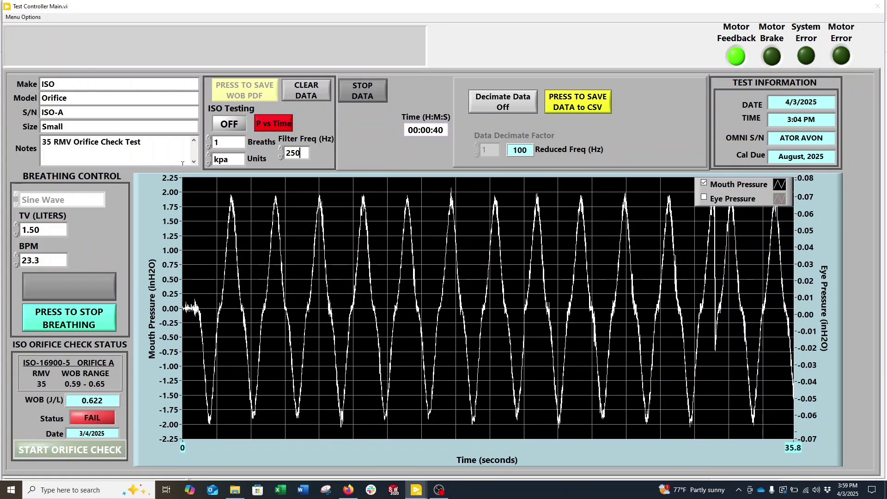
# - Try filter frequencies of 1 Hz and 10 Hz, and set the filter back to 100 Hz
pyautogui.press('Return')
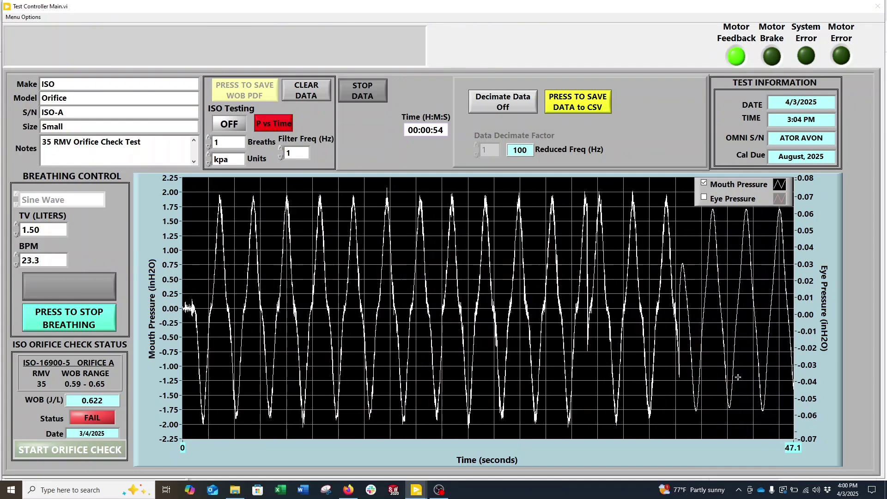
pyautogui.doubleClick(301, 154)
pyautogui.write('10')
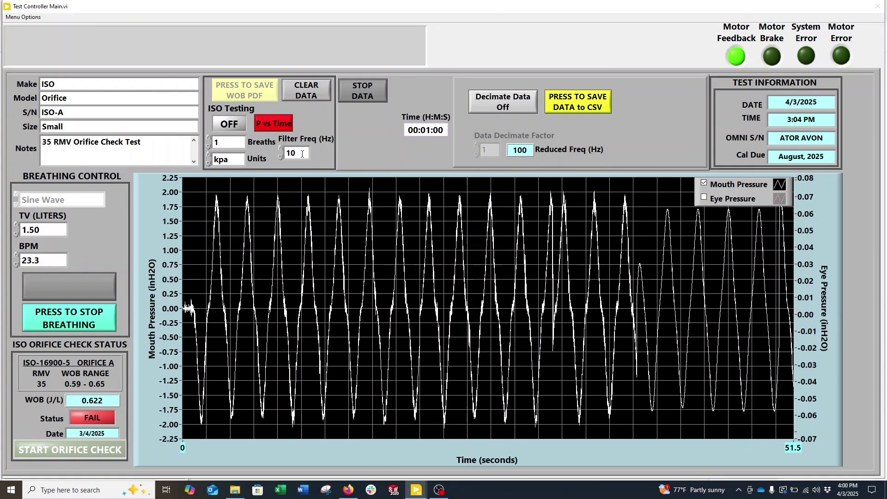
pyautogui.press('Return')
pyautogui.write('100')
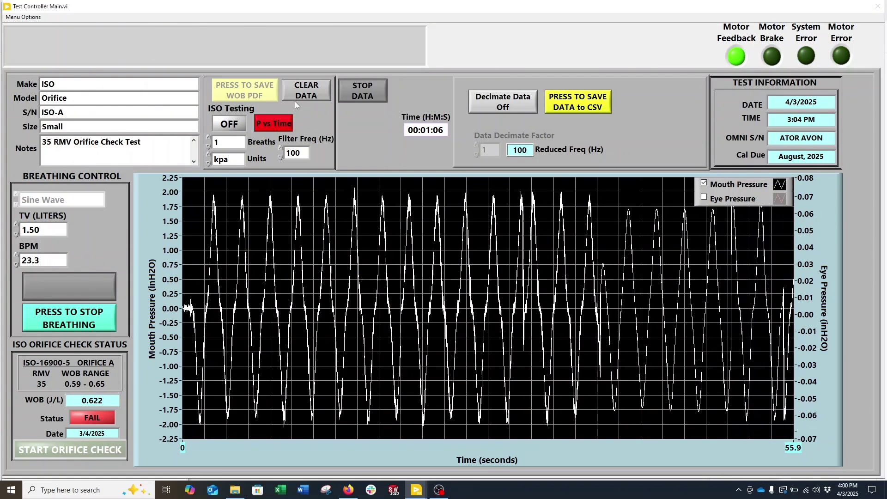
# - Clear the recorded data, and stop the breathing once several new breath cycles are recorded
pyautogui.click(320, 96)
pyautogui.click(321, 96)
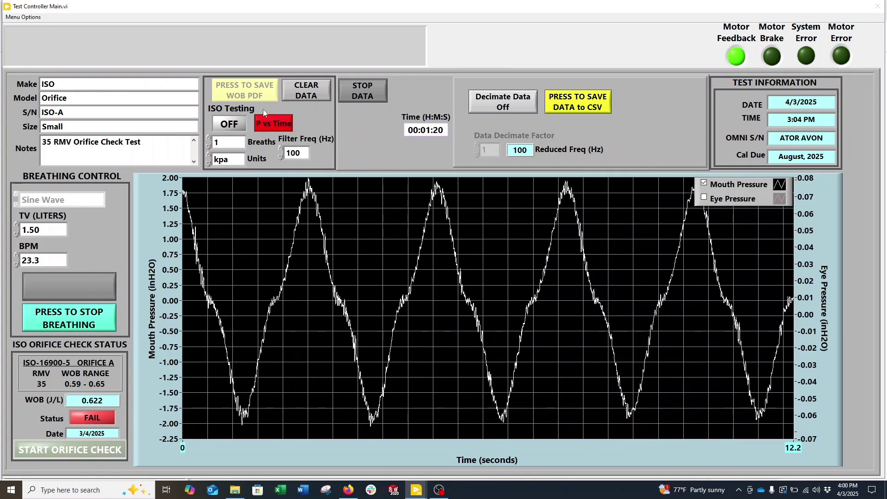
pyautogui.click(69, 318)
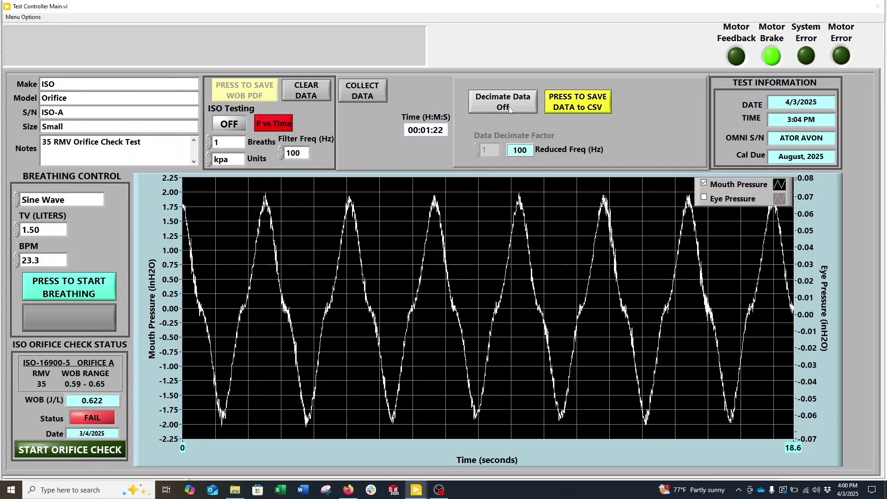
# - Turn on data decimation, and toggle the Eye Pressure trace off and back on in the chart
pyautogui.click(483, 104)
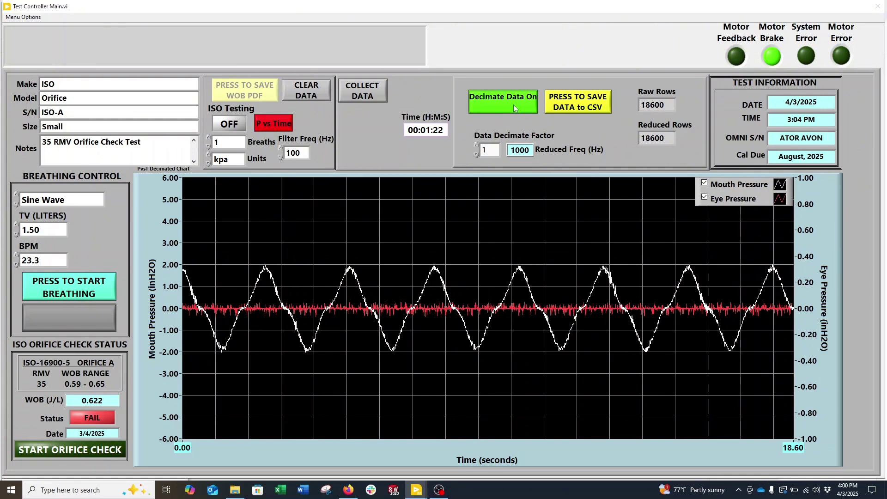
pyautogui.click(704, 198)
pyautogui.click(704, 197)
pyautogui.click(704, 197)
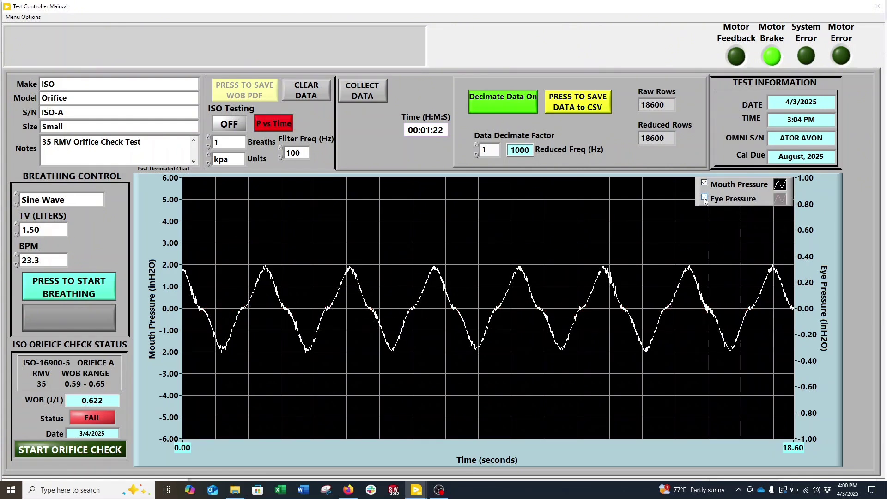
pyautogui.click(703, 198)
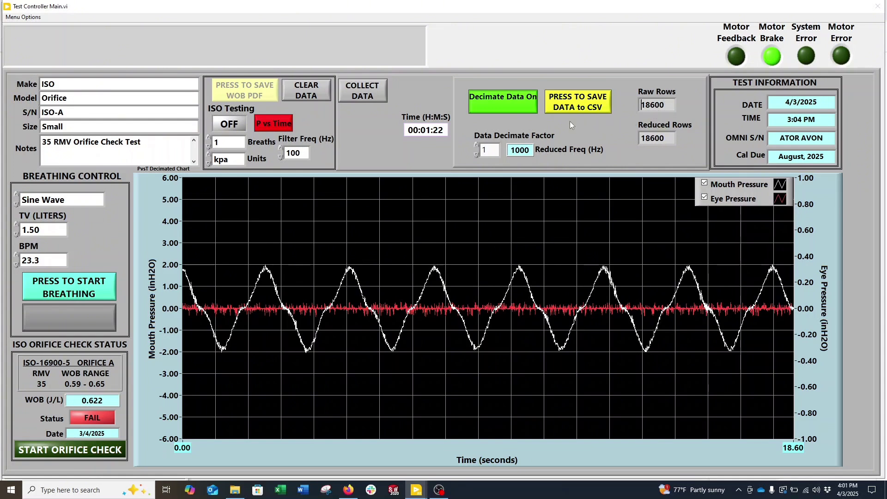
# - Try data decimate factors of 10, 250 and 50, checking the chart and the reduced row count
pyautogui.click(489, 151)
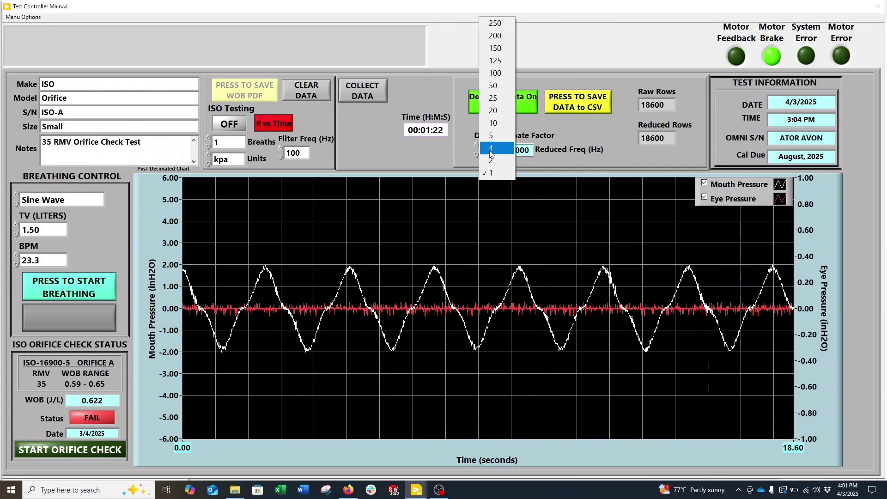
pyautogui.click(498, 123)
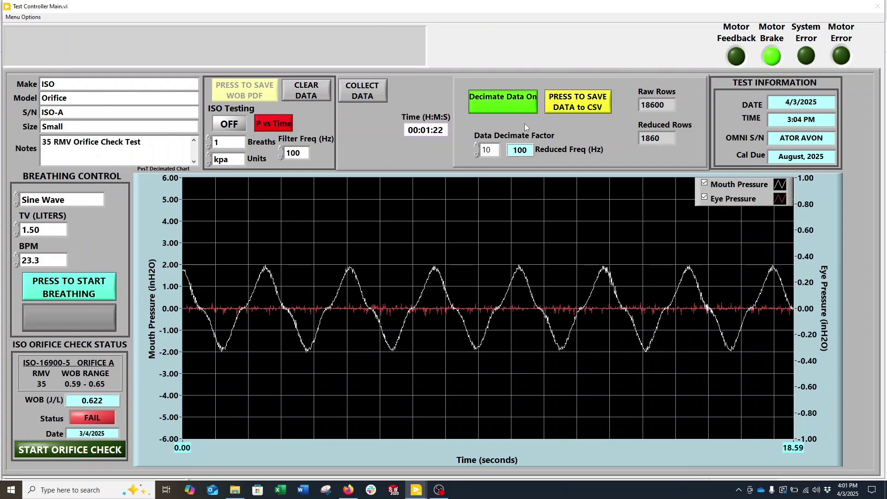
pyautogui.click(495, 151)
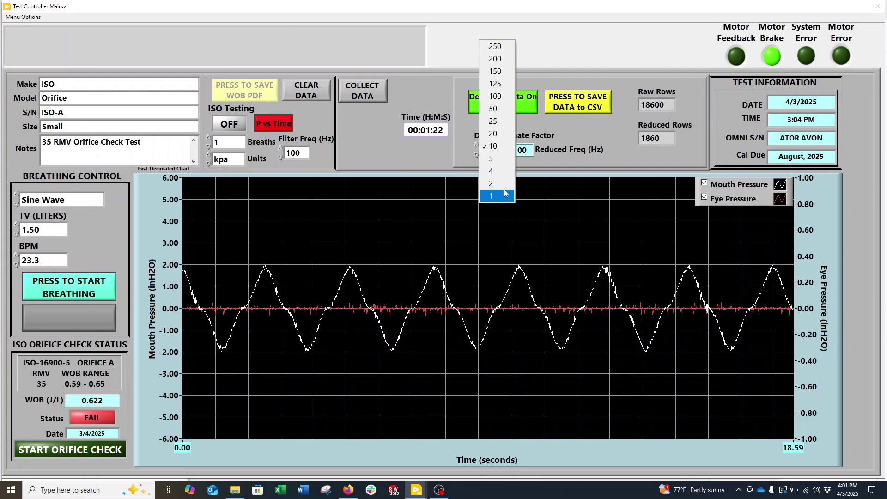
pyautogui.click(493, 47)
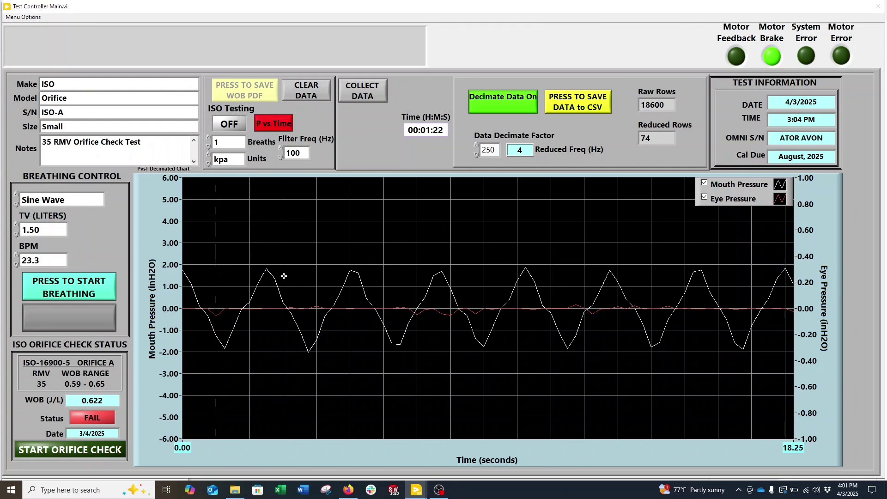
pyautogui.moveTo(658, 140); pyautogui.dragTo(640, 138)
pyautogui.click(486, 151)
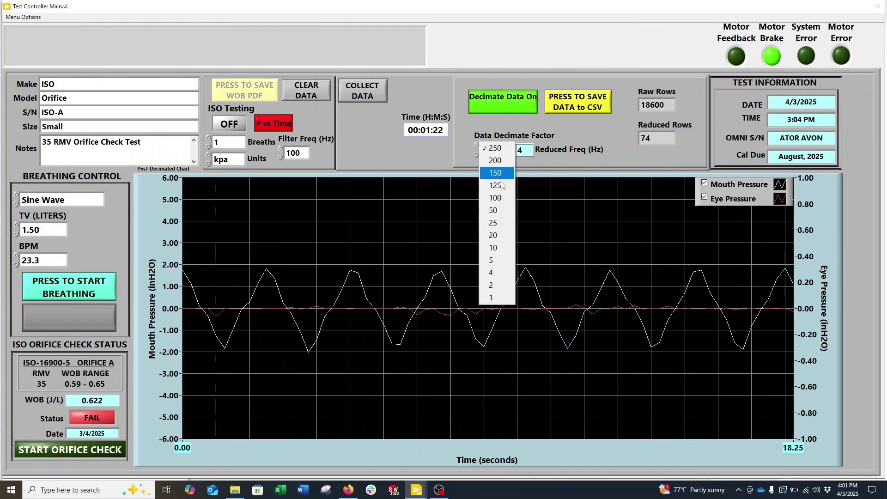
pyautogui.click(493, 211)
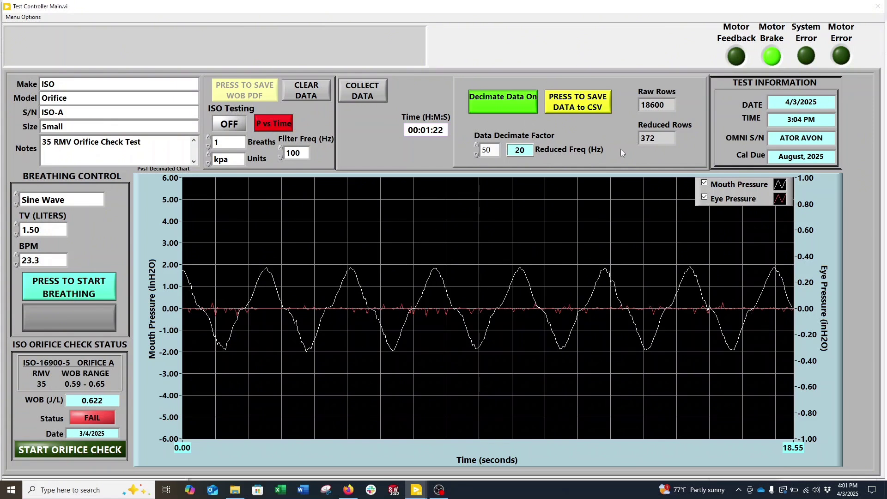
pyautogui.moveTo(664, 137); pyautogui.dragTo(640, 138)
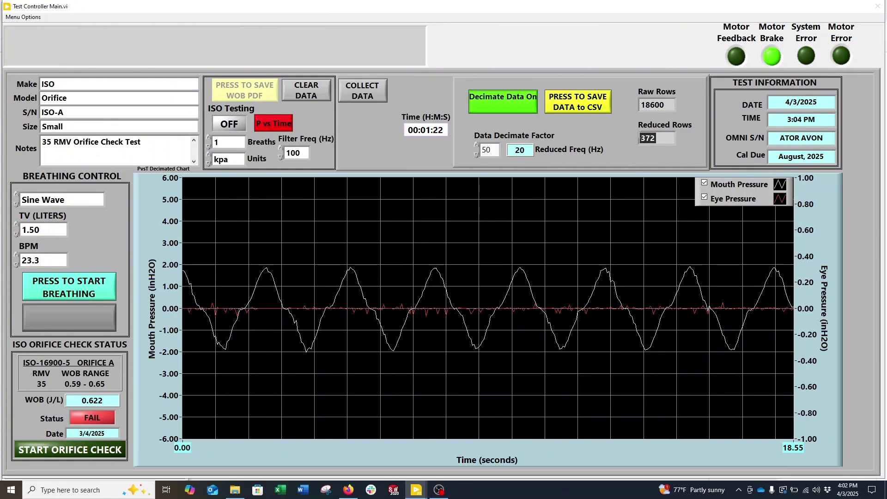
# - Set the data decimate factor to 10 and save the data to a CSV file
pyautogui.click(492, 152)
pyautogui.click(491, 185)
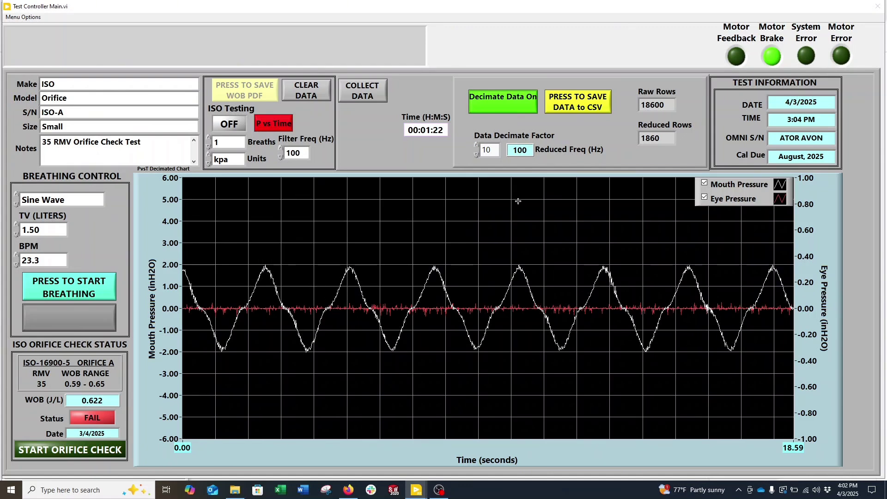
pyautogui.doubleClick(663, 137)
pyautogui.doubleClick(52, 112)
pyautogui.click(596, 125)
pyautogui.click(580, 107)
# - Switch to File Explorer's PvsTime Data folder and open the saved file ISO-A_20250403_04-02-41PM in Excel
pyautogui.hotkey('alt', 'Tab')
pyautogui.press('Tab')
pyautogui.press('Tab')
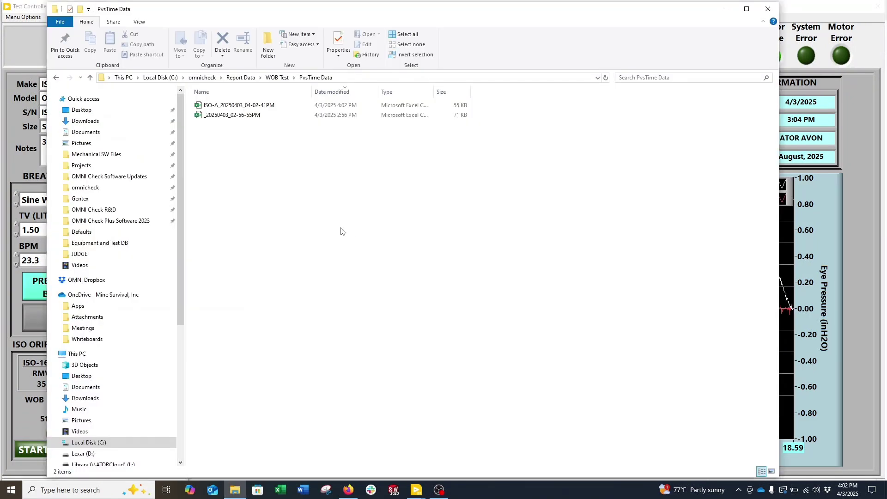
pyautogui.click(219, 112)
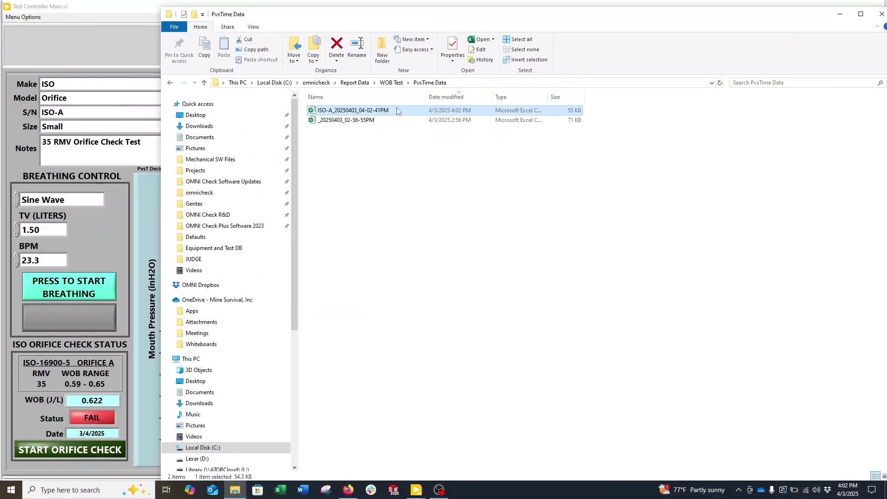
pyautogui.doubleClick(358, 113)
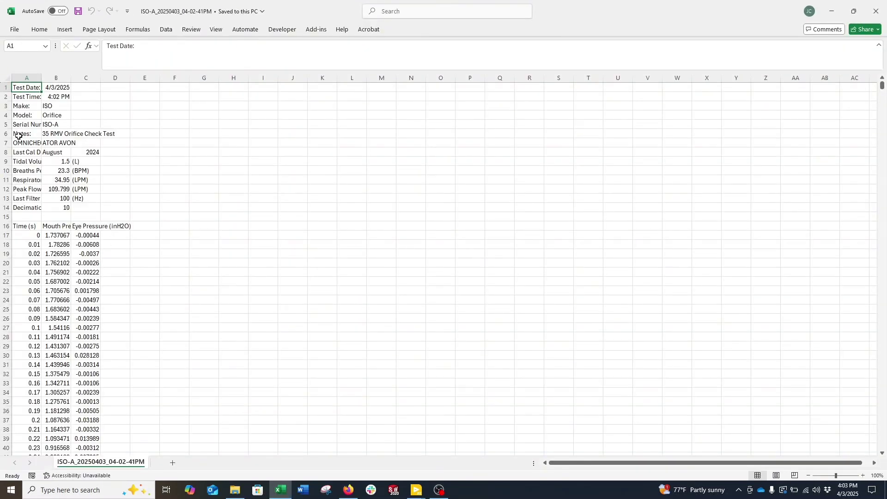
# - Widen column A to fit its labels, and review the test settings from Tidal Volume through Decimation Factor
pyautogui.moveTo(41, 79); pyautogui.dragTo(95, 82)
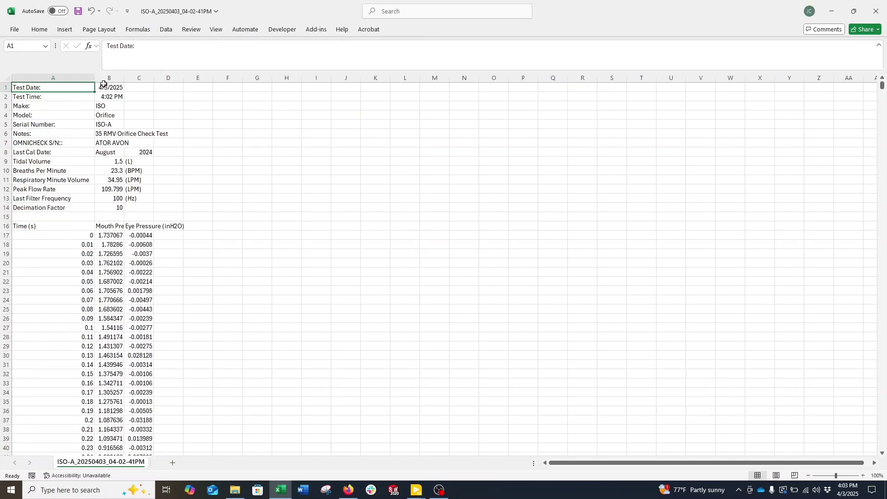
pyautogui.moveTo(33, 162); pyautogui.dragTo(126, 207)
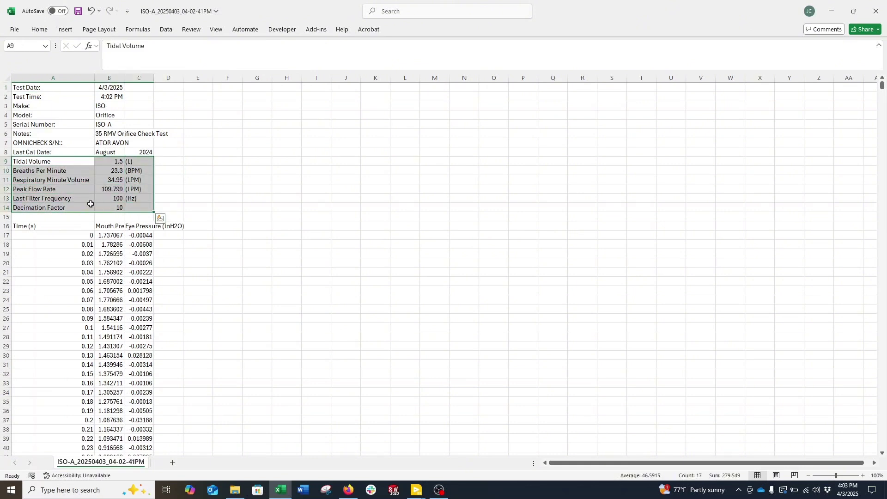
pyautogui.click(111, 199)
pyautogui.click(113, 207)
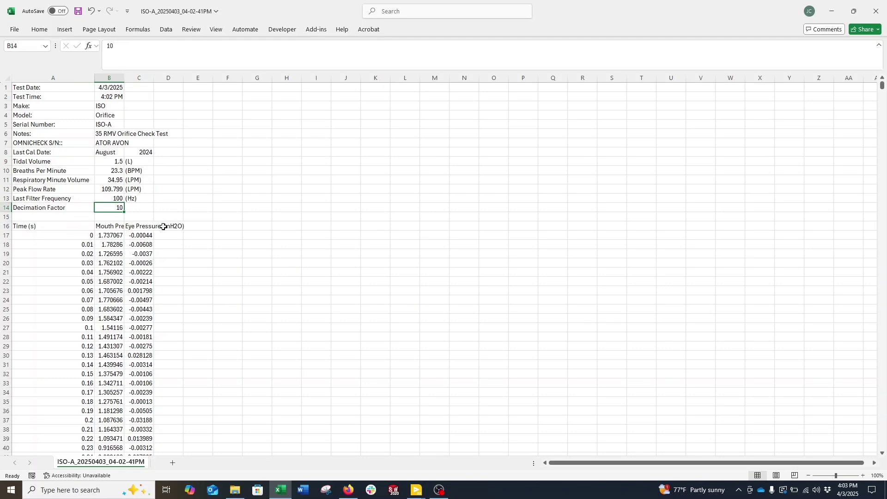
# - Examine the time and pressure data from the header row down to the last row, and return to the Time (s) header
pyautogui.moveTo(54, 226); pyautogui.dragTo(136, 263)
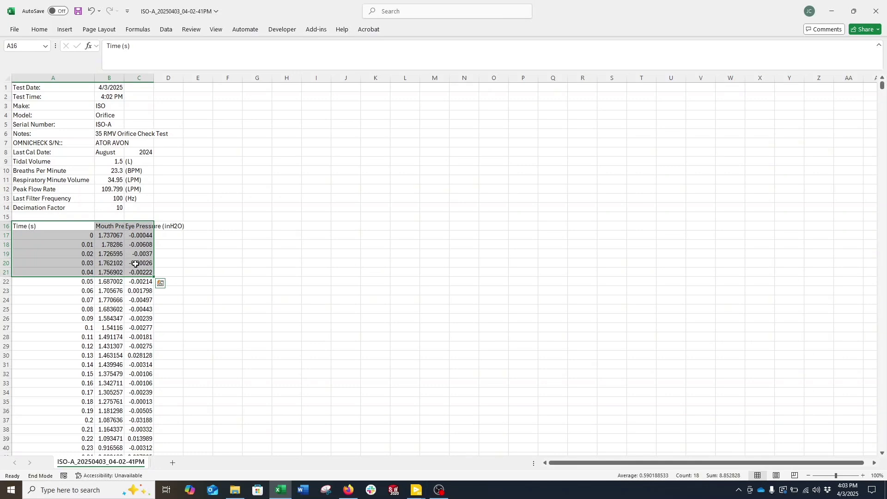
pyautogui.hotkey('ctrl', 'shift', 'Down')
pyautogui.press('super')
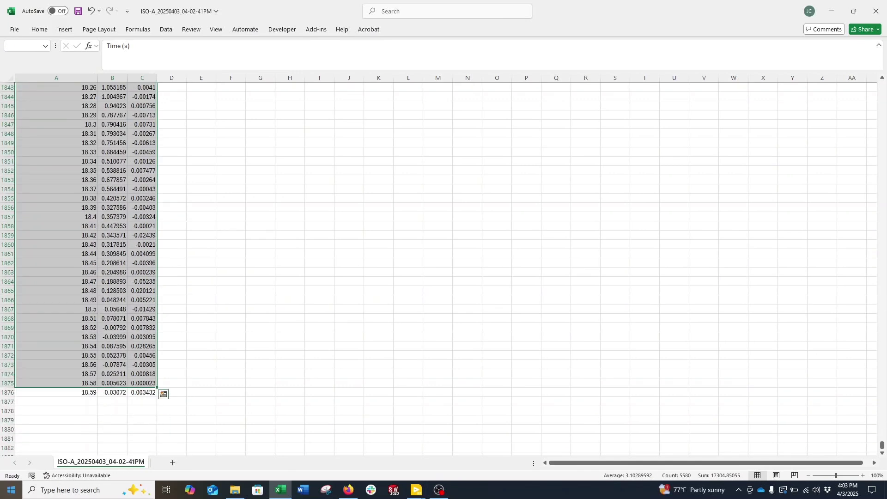
pyautogui.press('super')
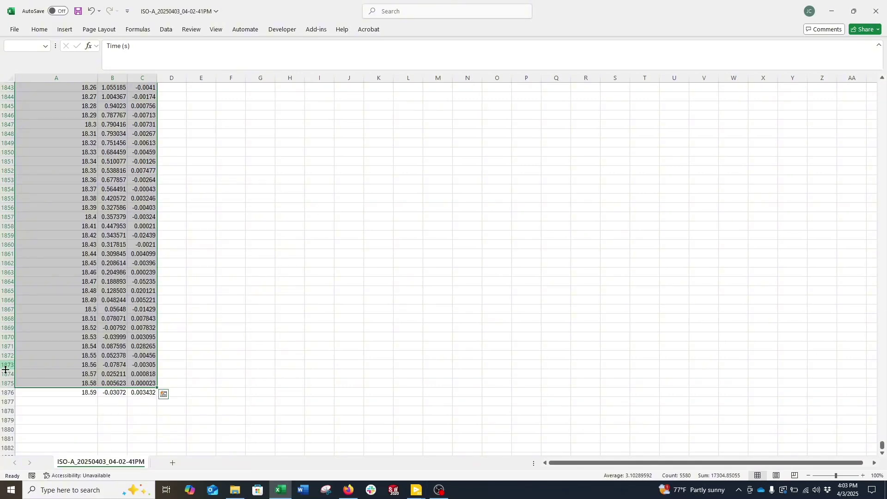
pyautogui.click(20, 395)
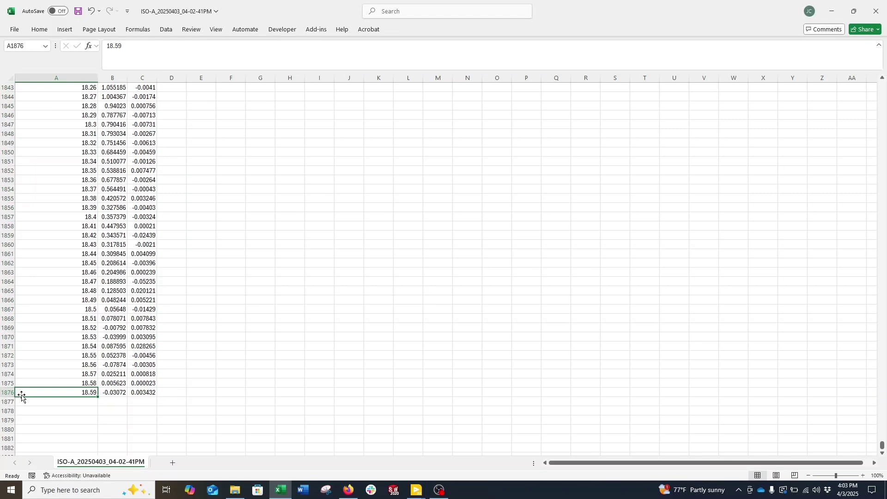
pyautogui.hotkey('ctrl', 'Up')
pyautogui.scroll(5, 20, 395)
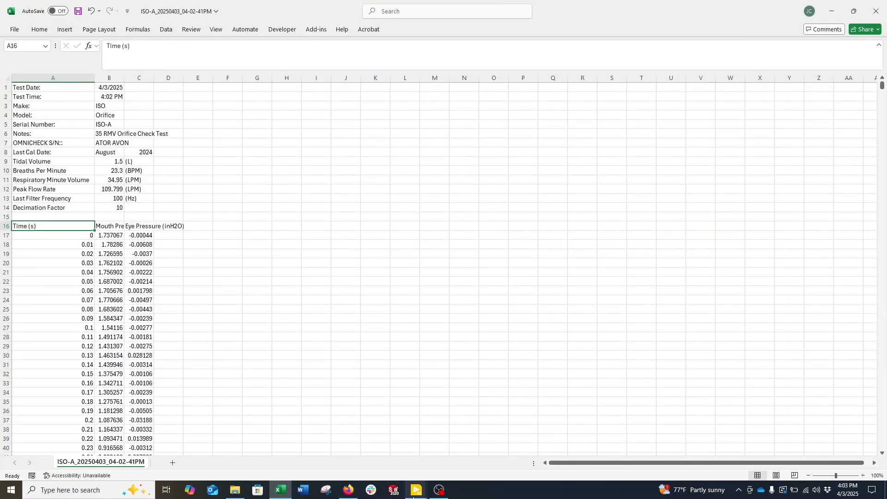
# - Switch back to the OMNICheck test controller, set the data decimate factor to 1, and check the reduced row count
pyautogui.moveTo(416, 494)
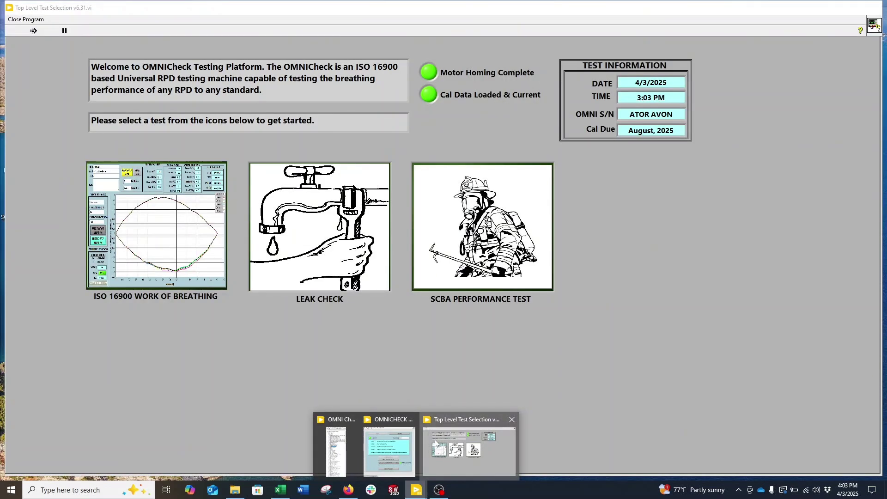
pyautogui.click(435, 437)
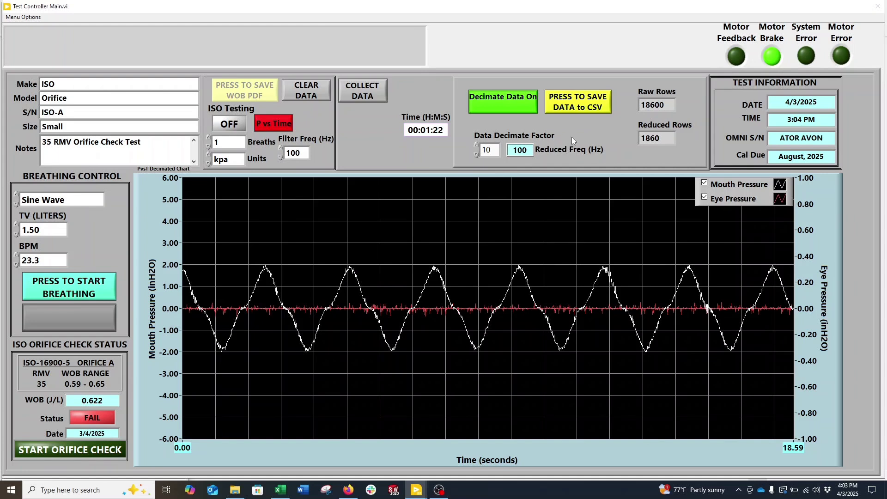
pyautogui.click(492, 152)
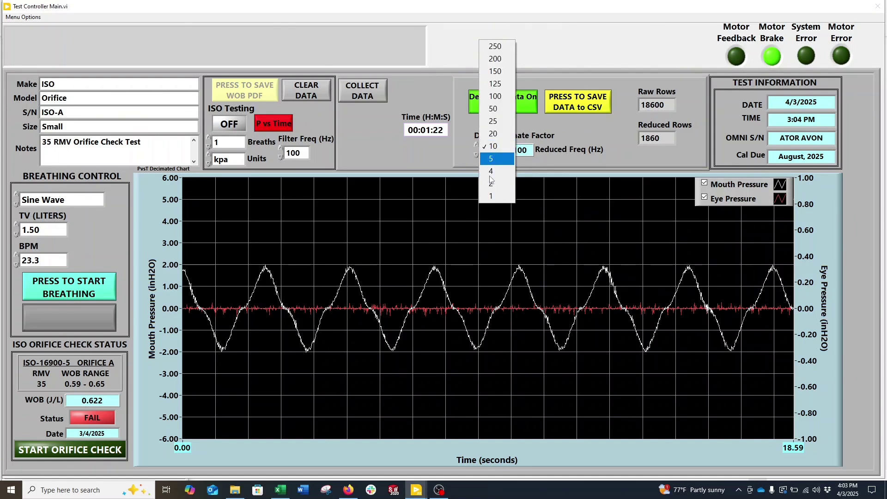
pyautogui.click(496, 200)
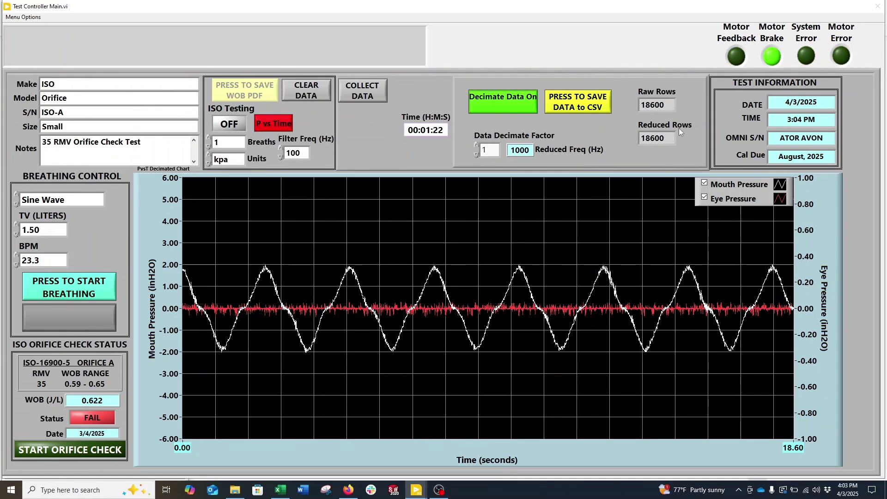
pyautogui.moveTo(671, 138); pyautogui.dragTo(641, 138)
pyautogui.click(618, 138)
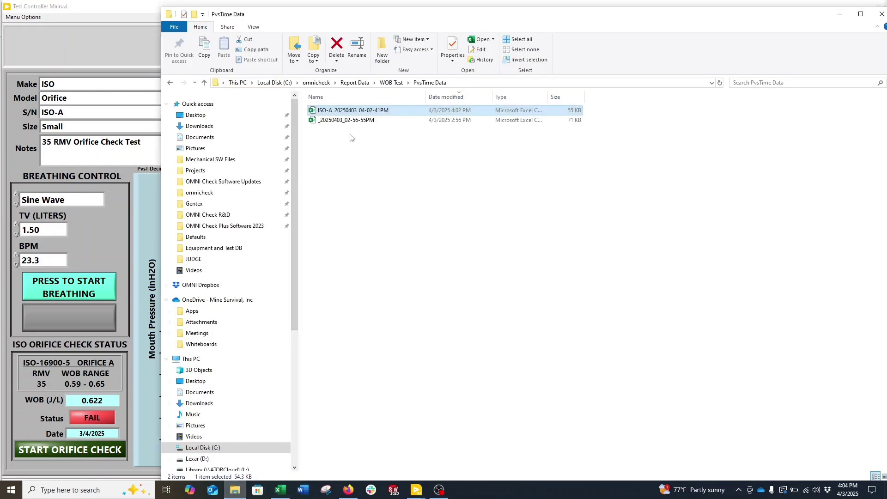
# - Switch to File Explorer's PvsTime Data folder and show its full folder path
pyautogui.click(235, 489)
pyautogui.click(435, 82)
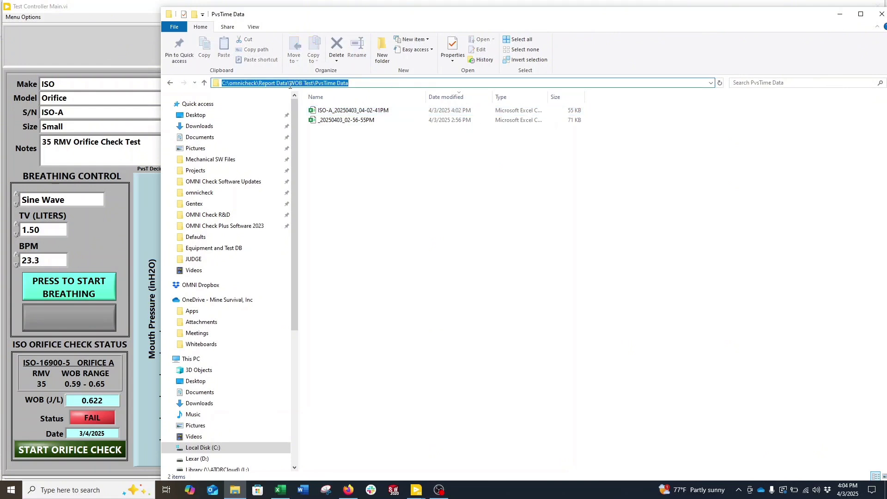